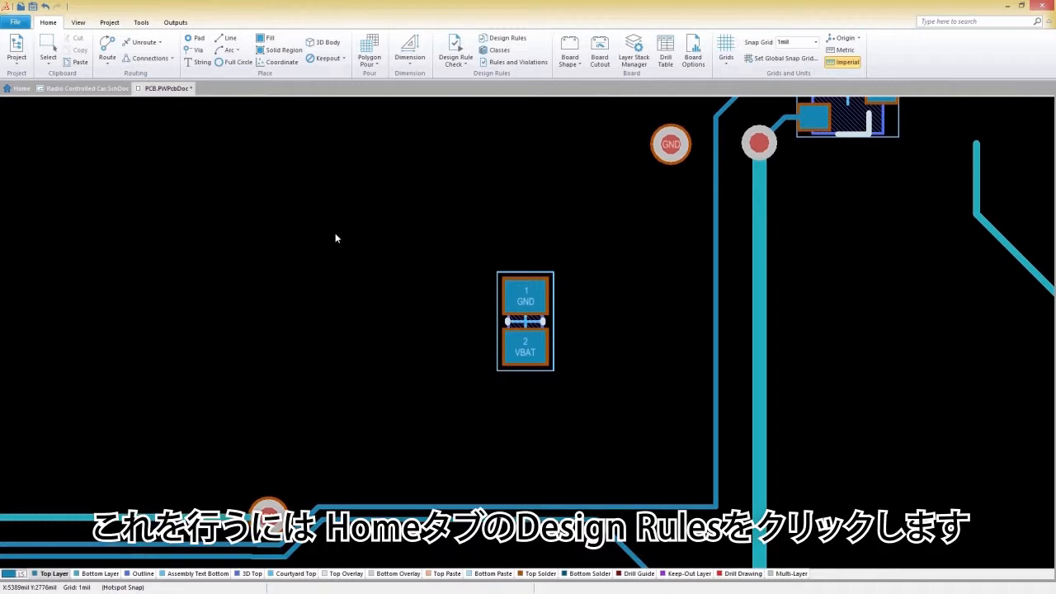
Step: Set the preferred width in the Width routing design rule to 10 mil
left_click(519, 39)
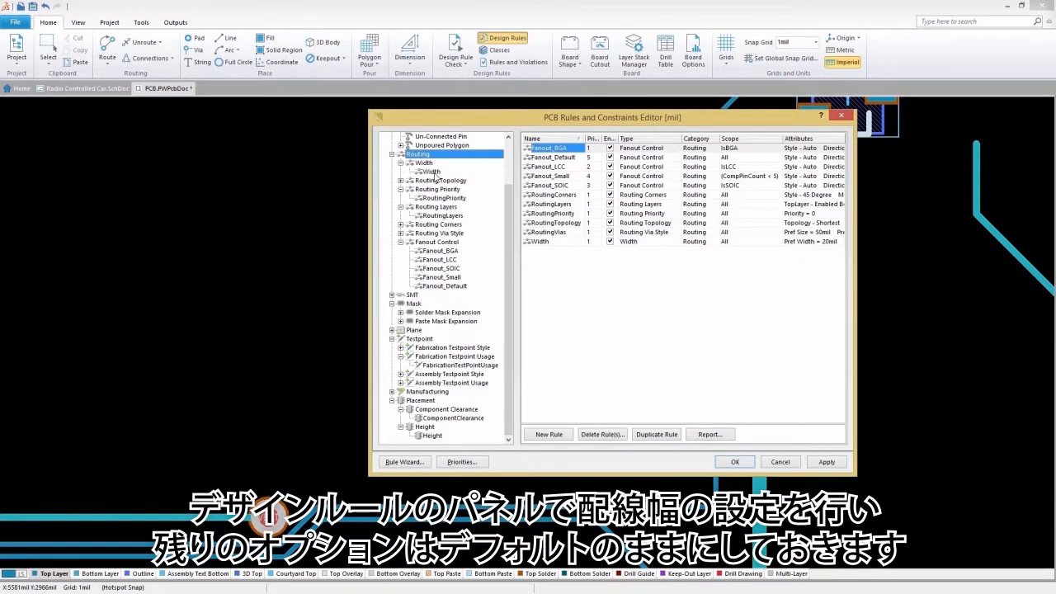
left_click(431, 172)
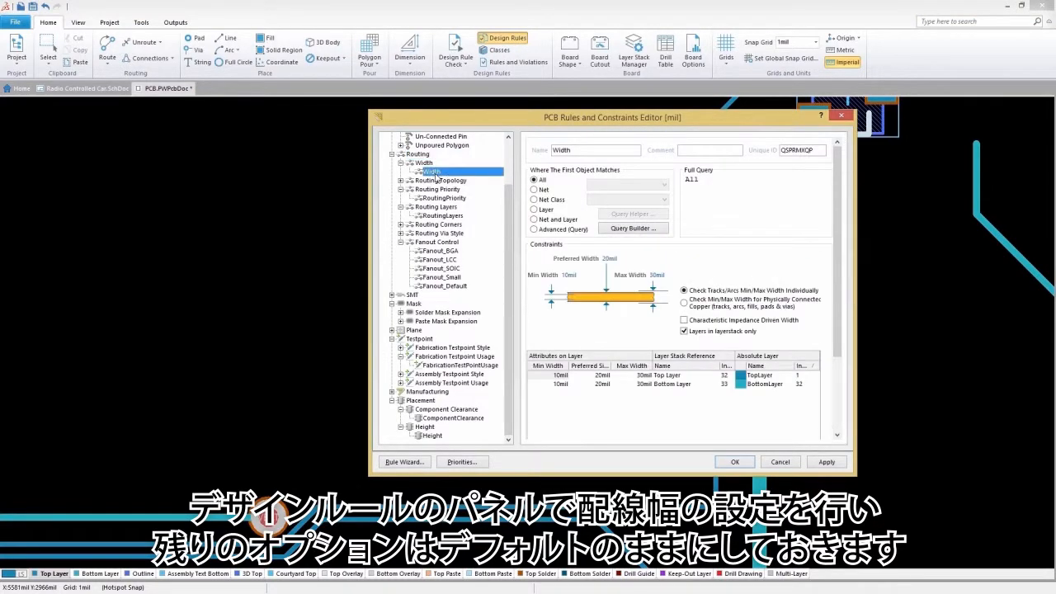
left_click(608, 259)
type("10")
left_click(735, 462)
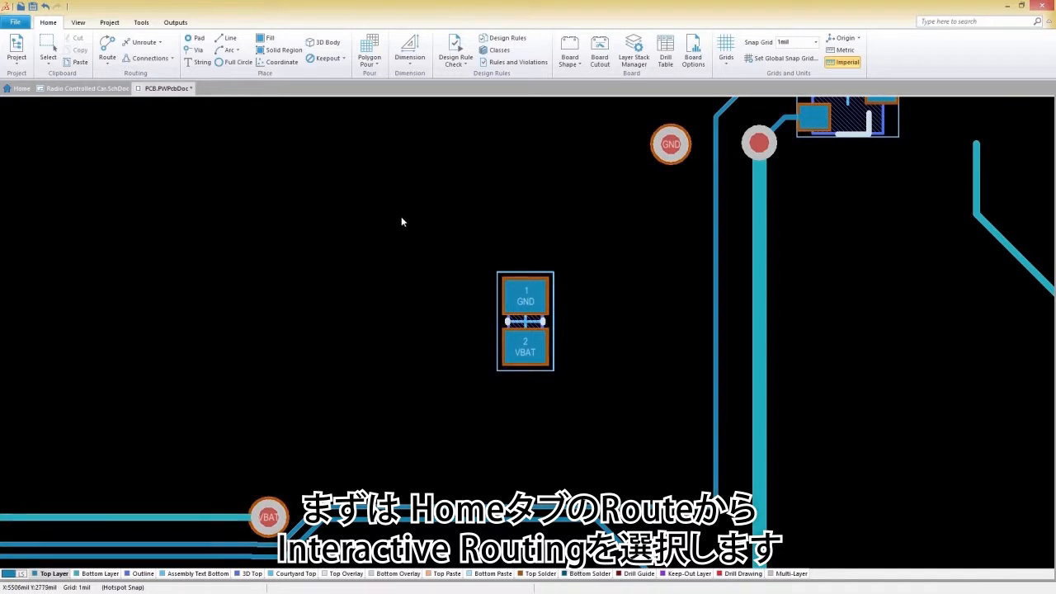
Step: Interactively route the component's GND pad to the nearby GND via, using the 45-degree corner mode
left_click(113, 62)
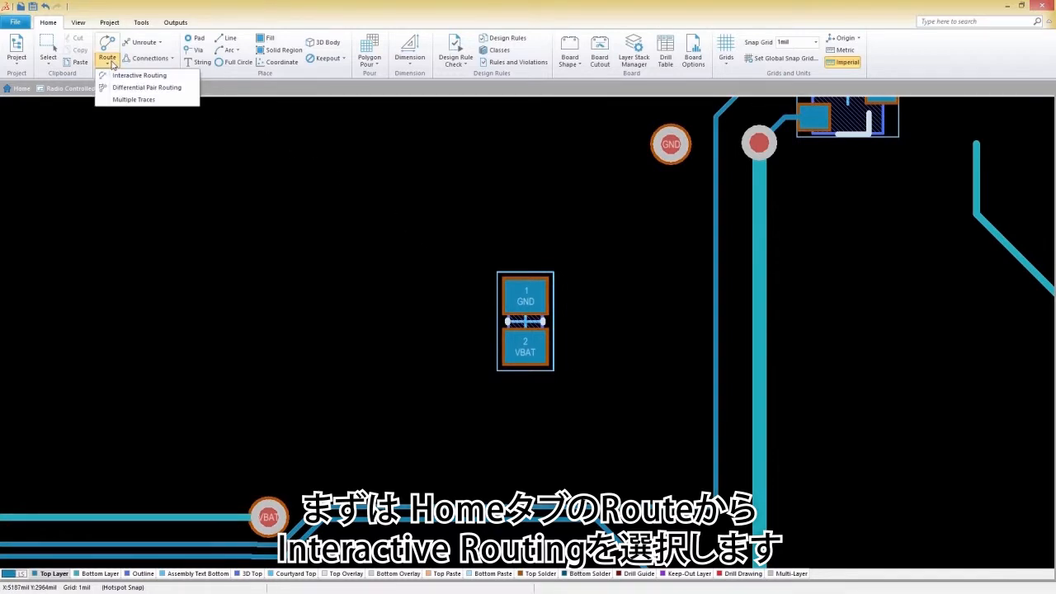
left_click(113, 76)
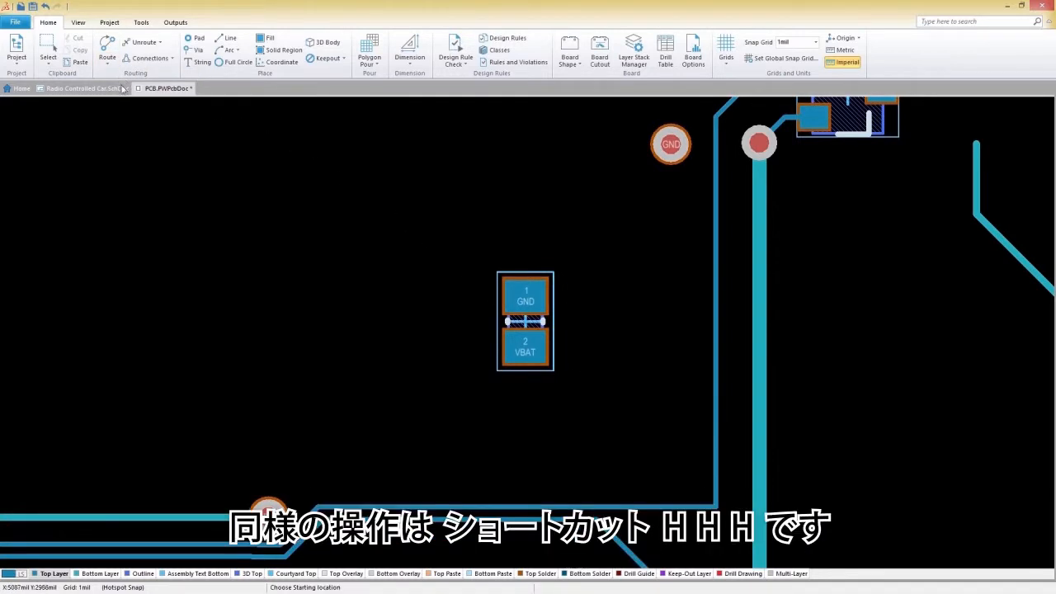
left_click(527, 301)
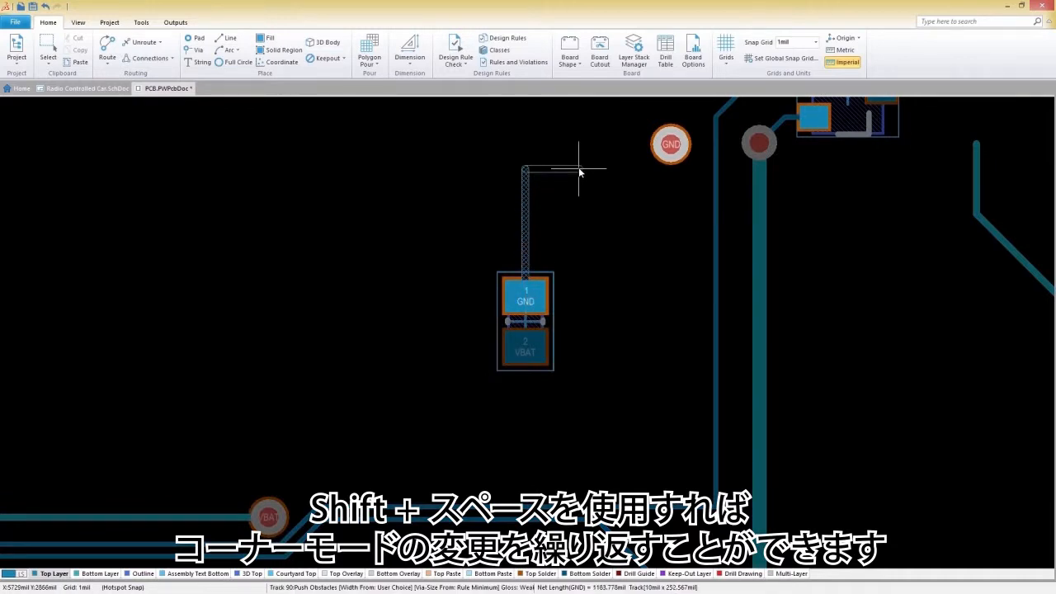
key("shift+space")
key("shift+space")
key("shift+space")
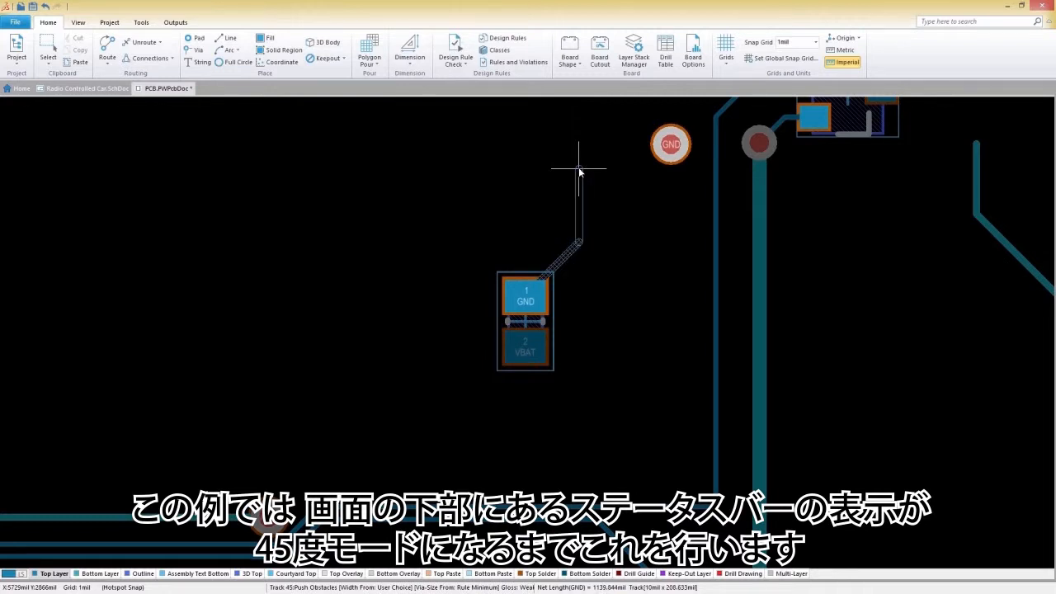
left_click(664, 159)
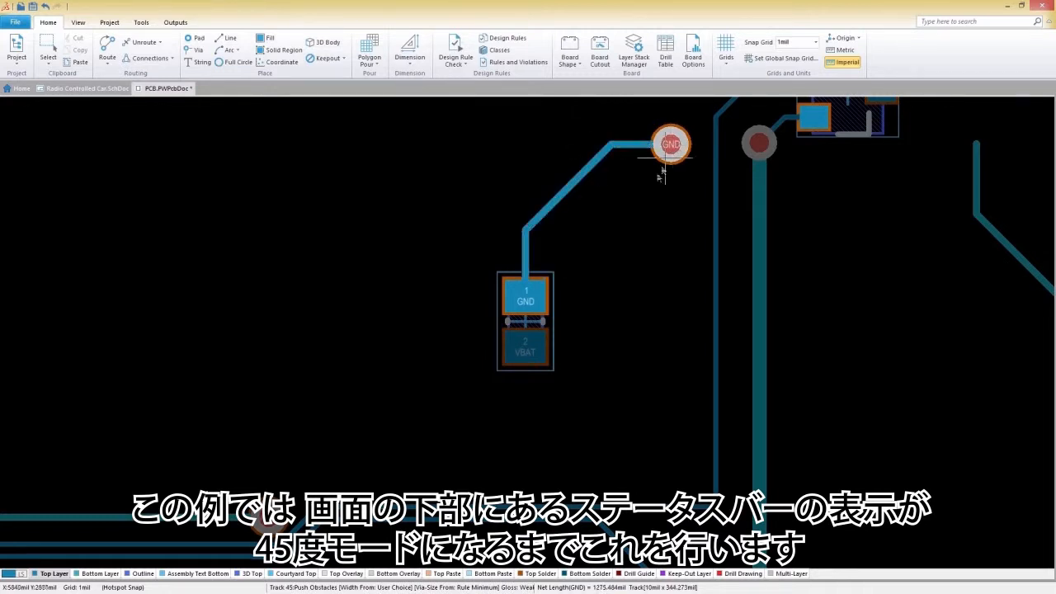
Step: Route the component's VBAT pad to the VBAT via in HugNPush Obstacles mode and end interactive routing
left_click(526, 352)
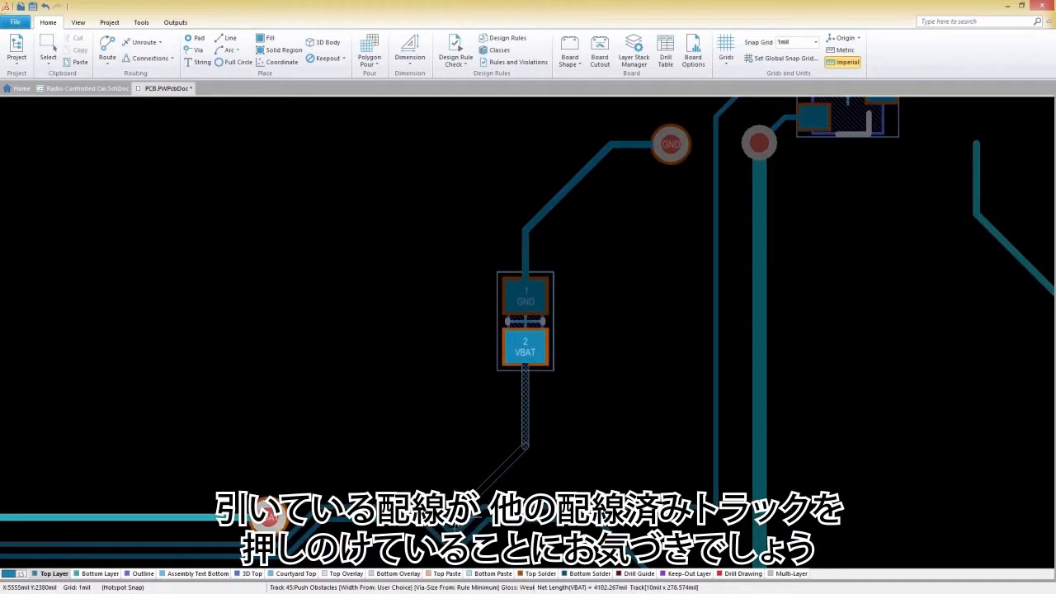
right_click_drag(469, 516, 549, 409)
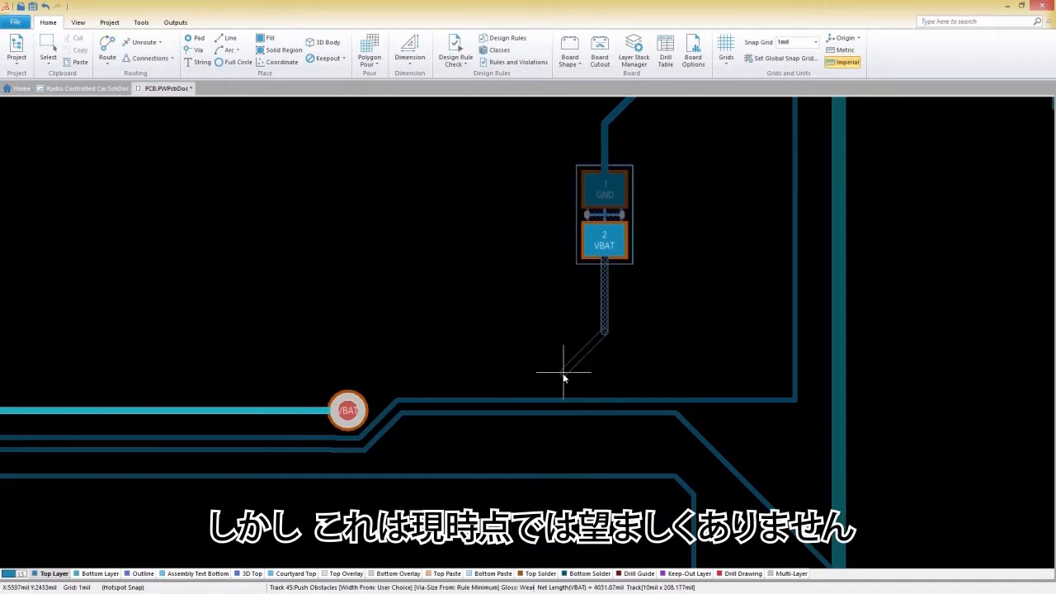
key("shift+r")
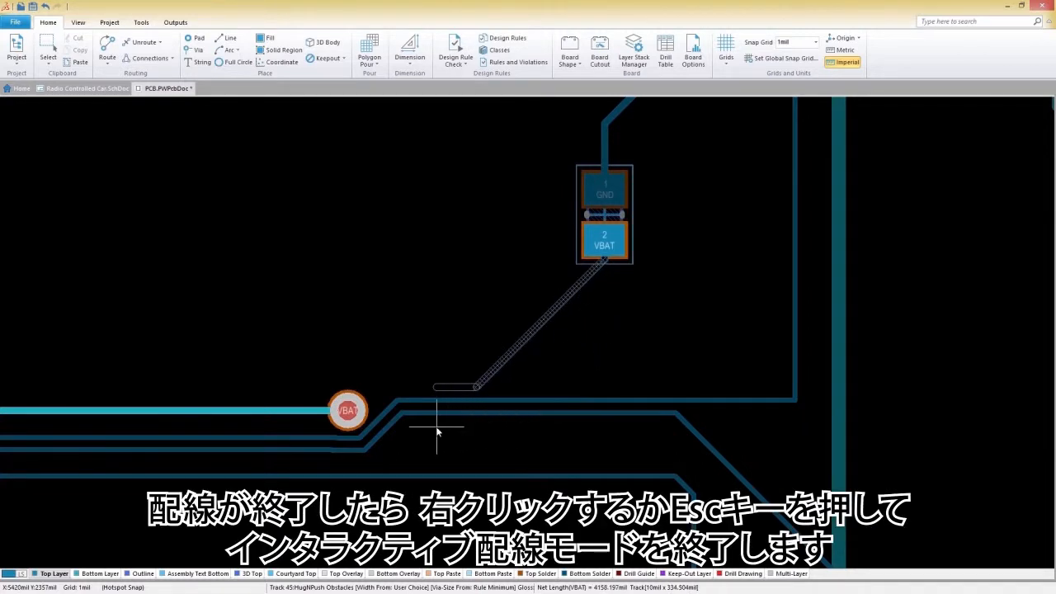
left_click(349, 414)
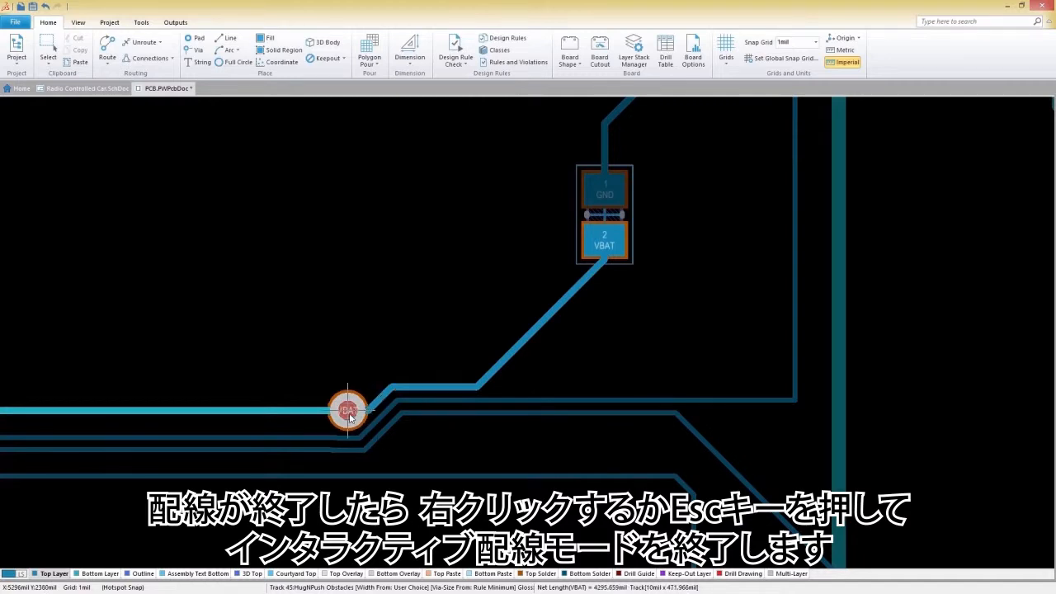
right_click(349, 414)
right_click(349, 414)
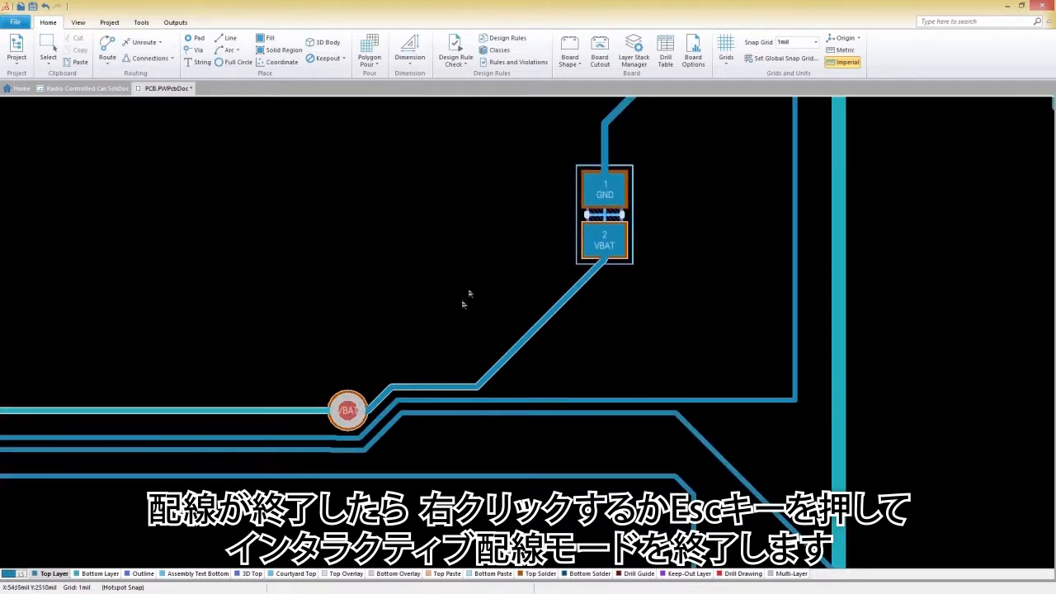
Step: Open the Differential Pairs Editor for the PCB
right_click_drag(505, 256, 498, 276)
scroll(498, 277, "down", 2, "ctrl")
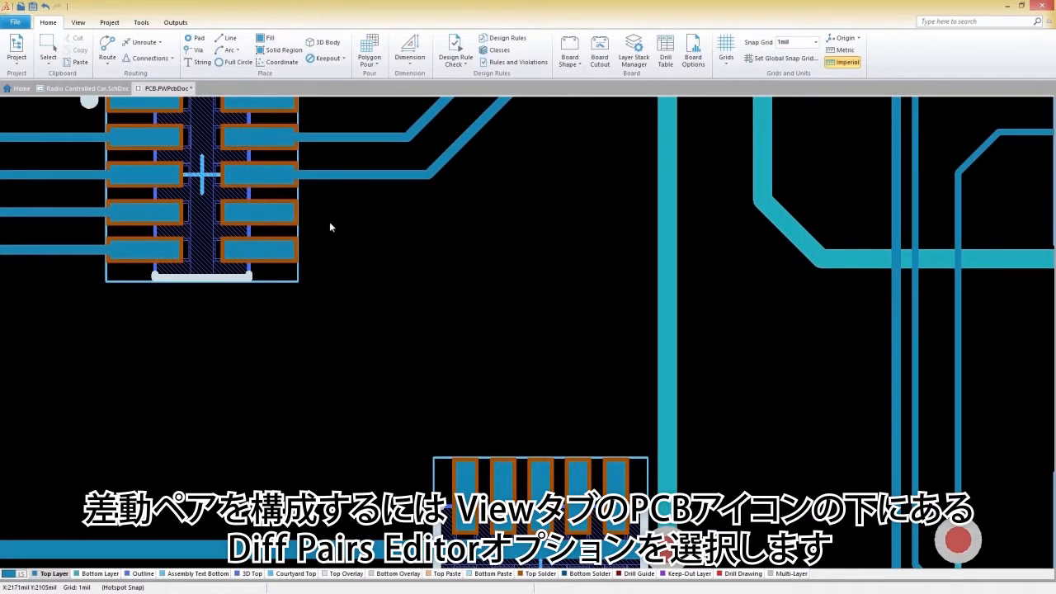
left_click(78, 23)
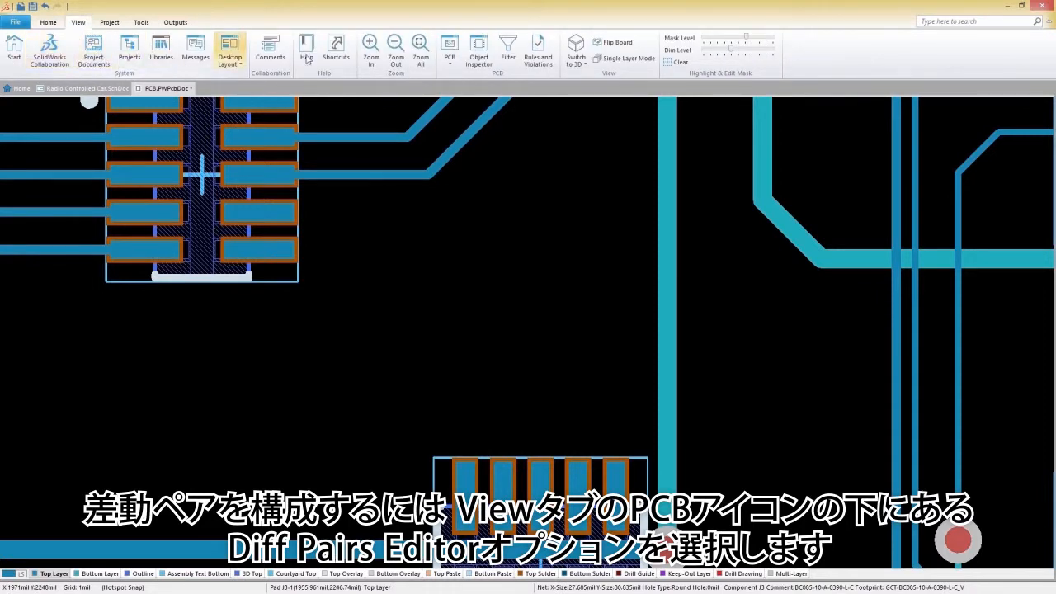
left_click(450, 58)
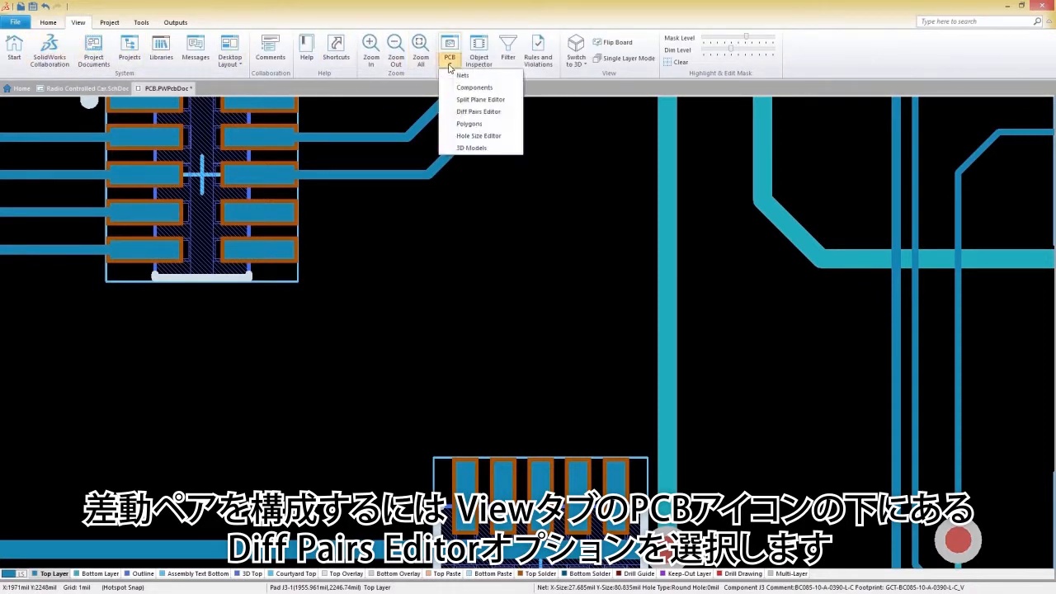
left_click(467, 111)
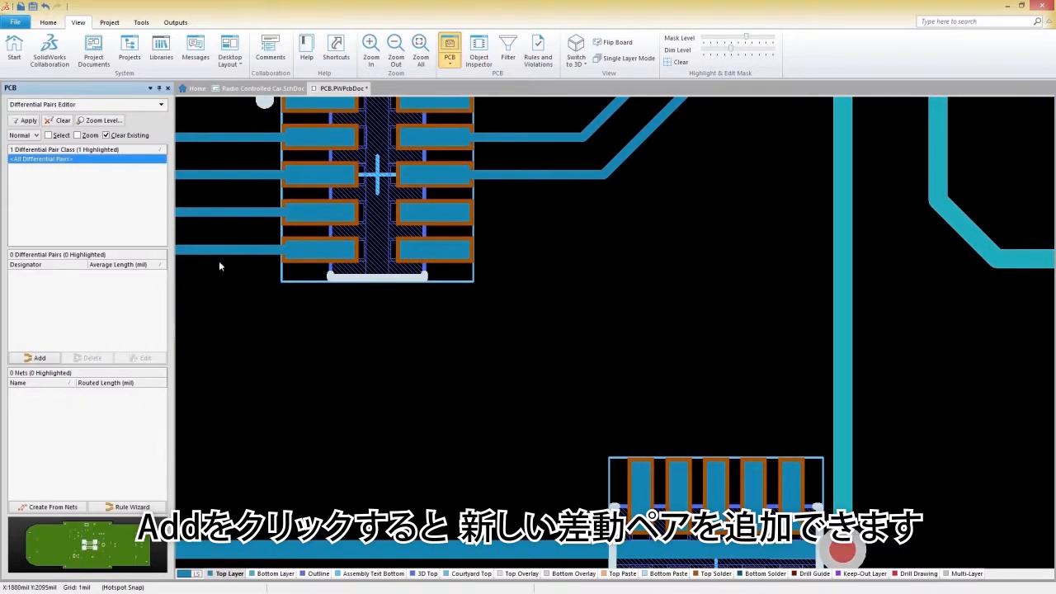
Step: Add a differential pair named DiffPair with positive net ENG_STAT_A and negative net ENG_STAT_B
left_click(40, 358)
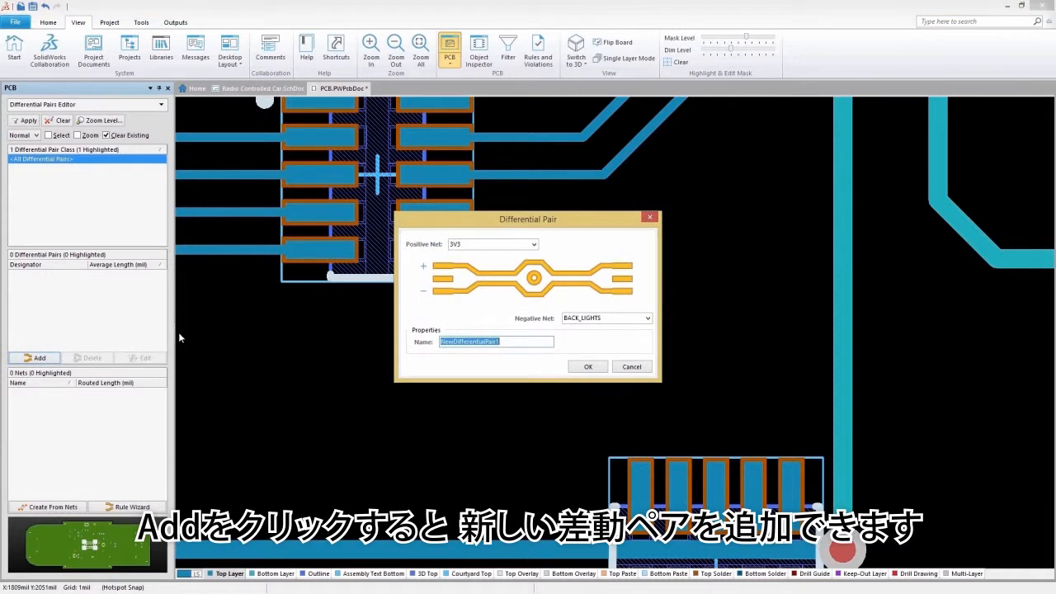
type("eNG_STAT_A")
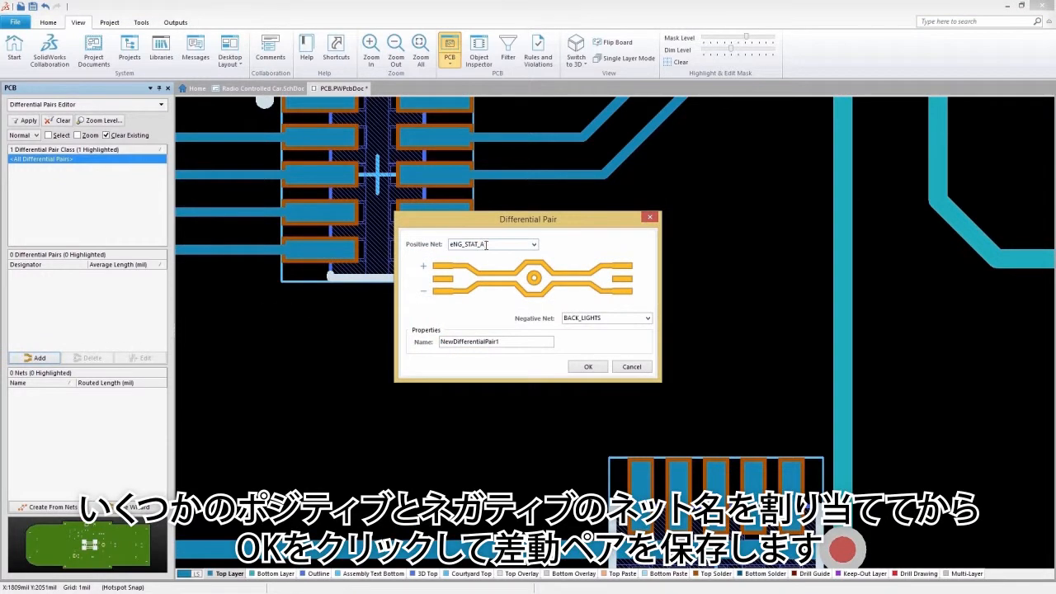
left_click(589, 317)
type("eNG_STAT_B")
left_click(590, 316)
left_click(537, 342)
type("DiffPair")
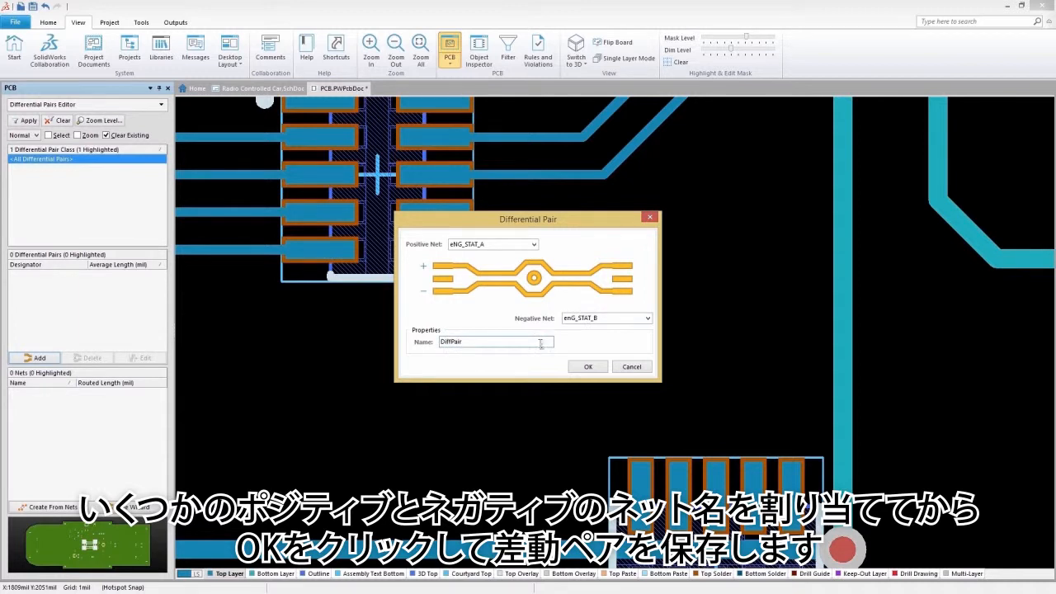
left_click(583, 363)
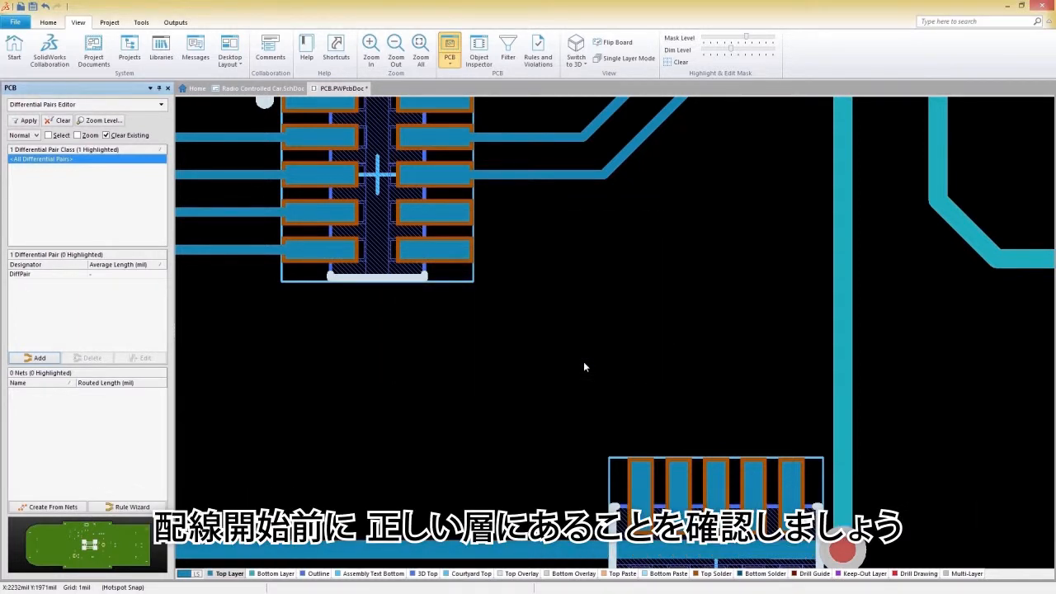
Step: In single layer mode on the Top Layer, route the differential pair from the chip's two lowest unrouted pads toward the connector below
left_click(229, 573)
key("shift+s")
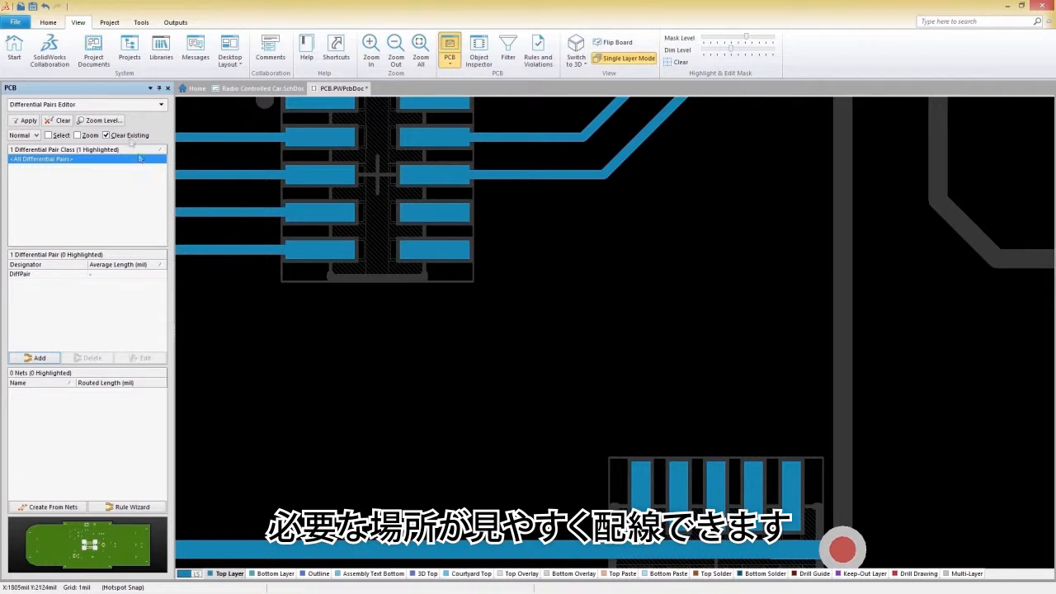
left_click(54, 25)
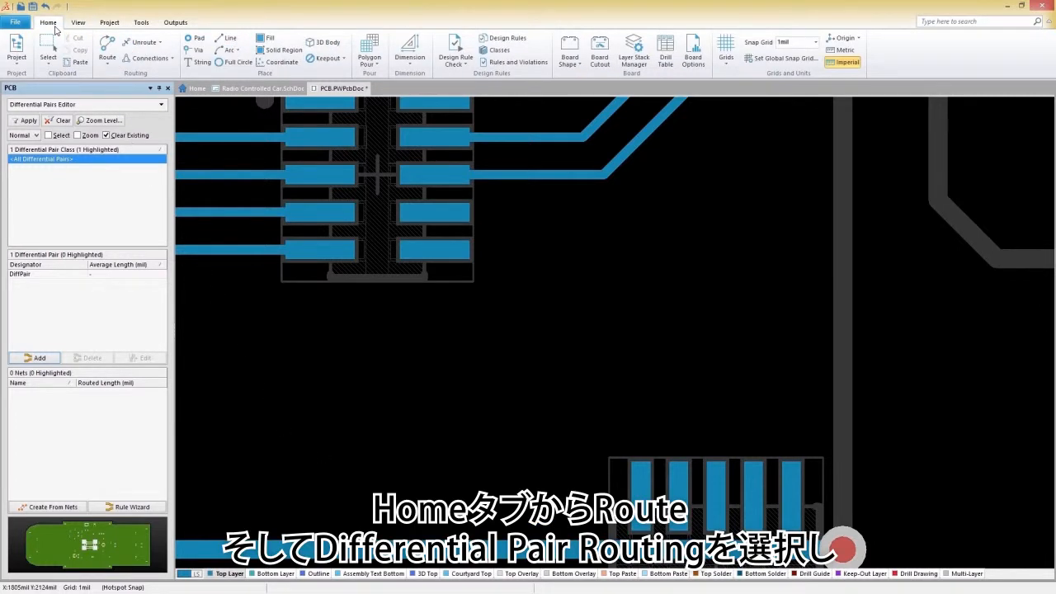
left_click(108, 59)
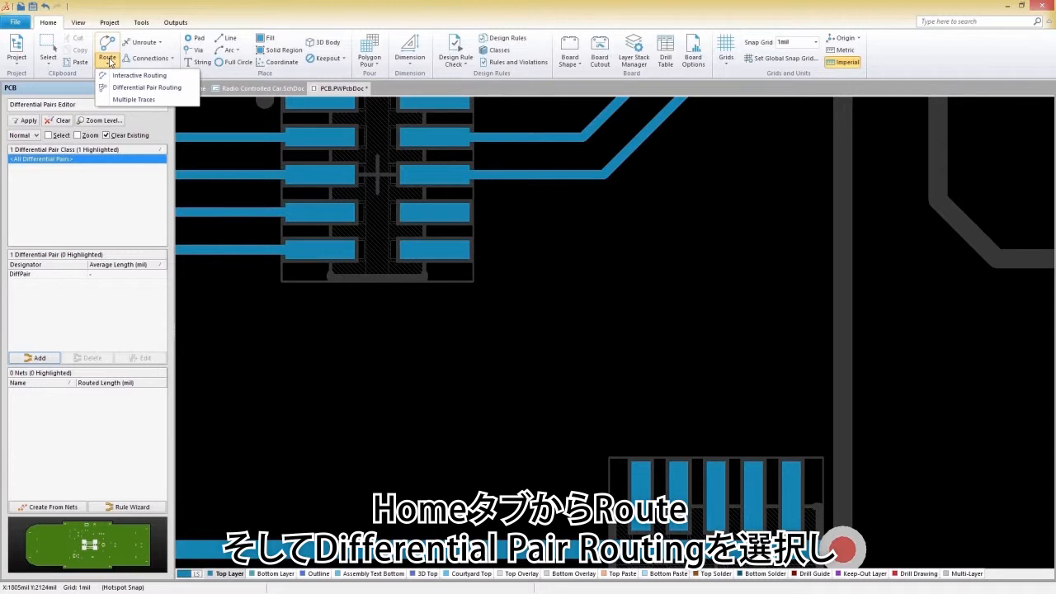
left_click(147, 88)
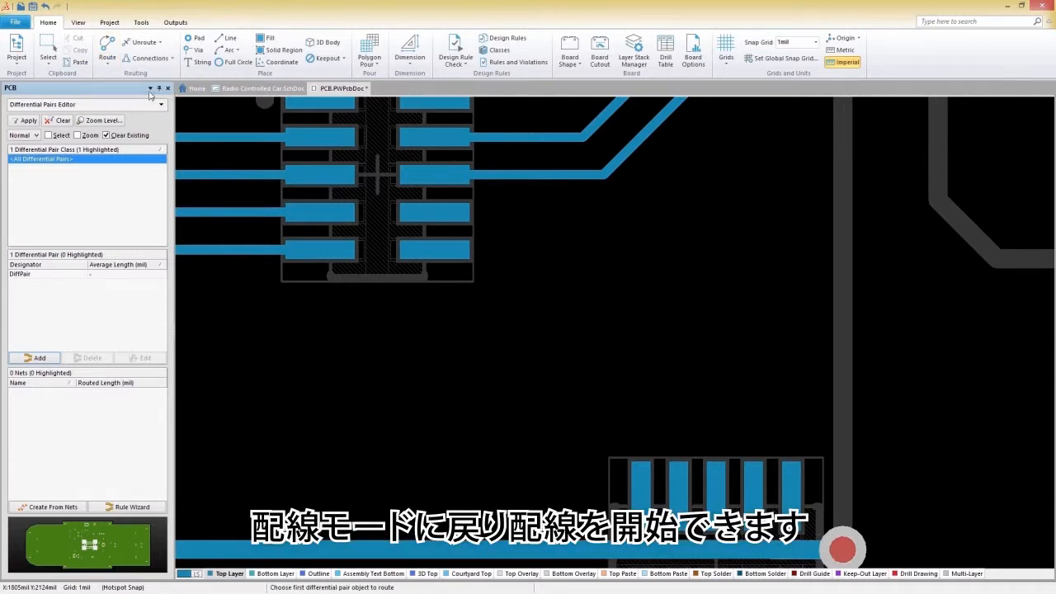
left_click(433, 212)
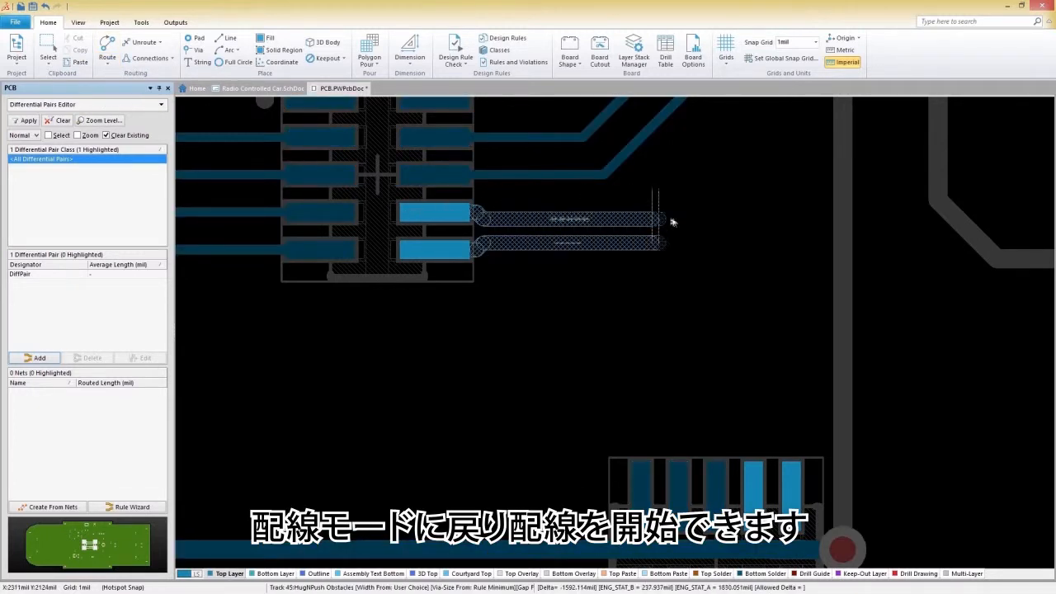
left_click(738, 219)
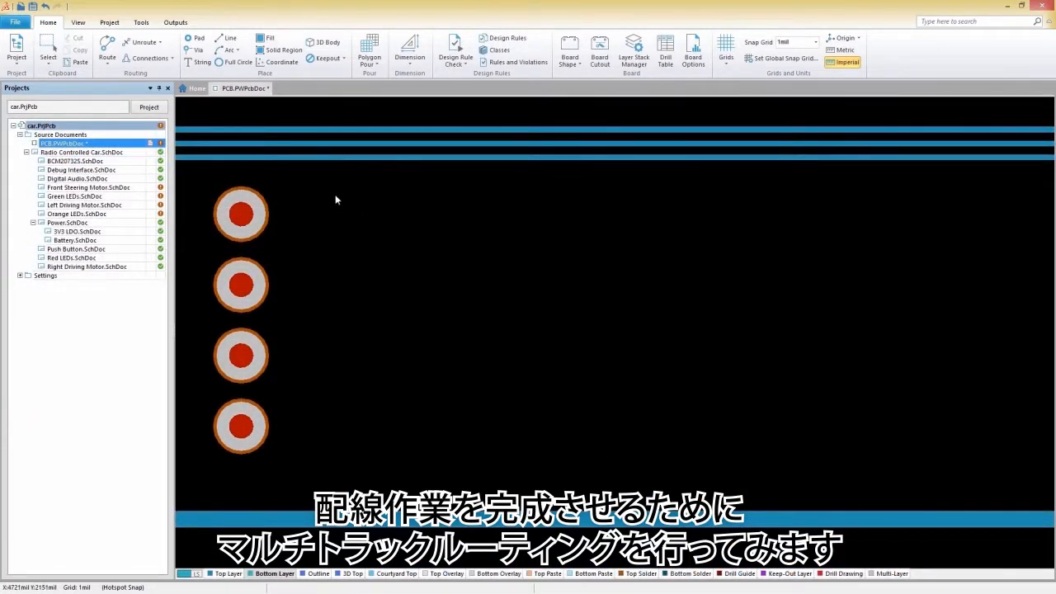
Step: Select the column of four pads and start routing multiple traces from them on the Bottom Layer, using the uppermost pad as master
left_click_drag(295, 173, 201, 471)
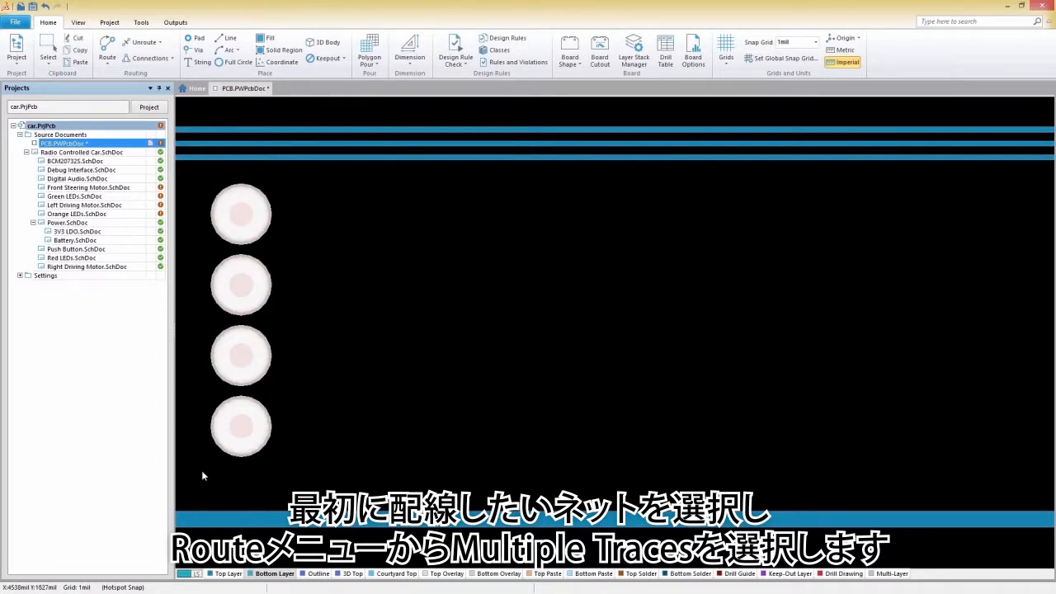
left_click(112, 65)
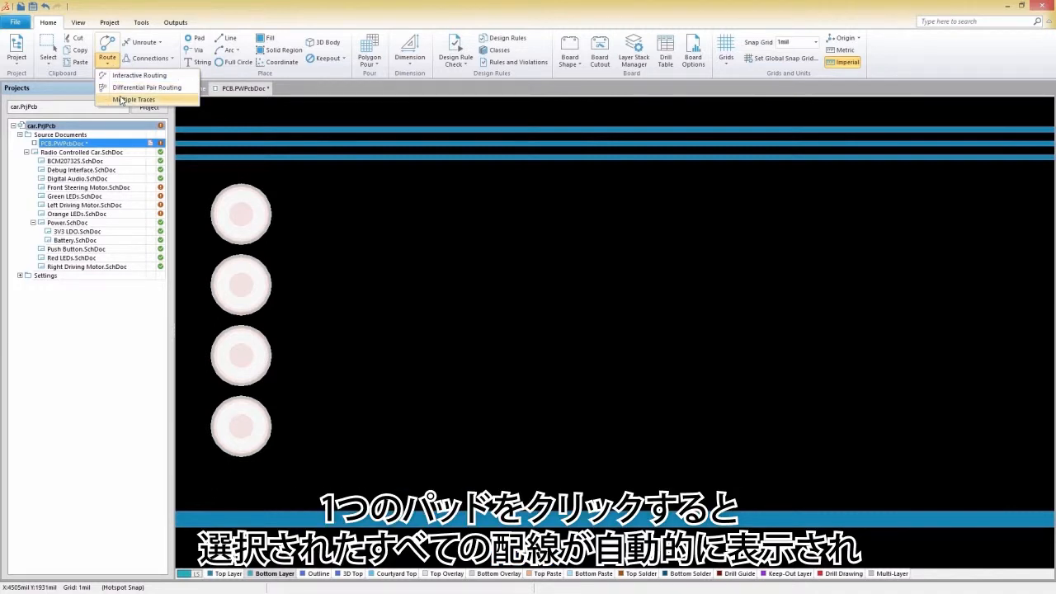
left_click(121, 99)
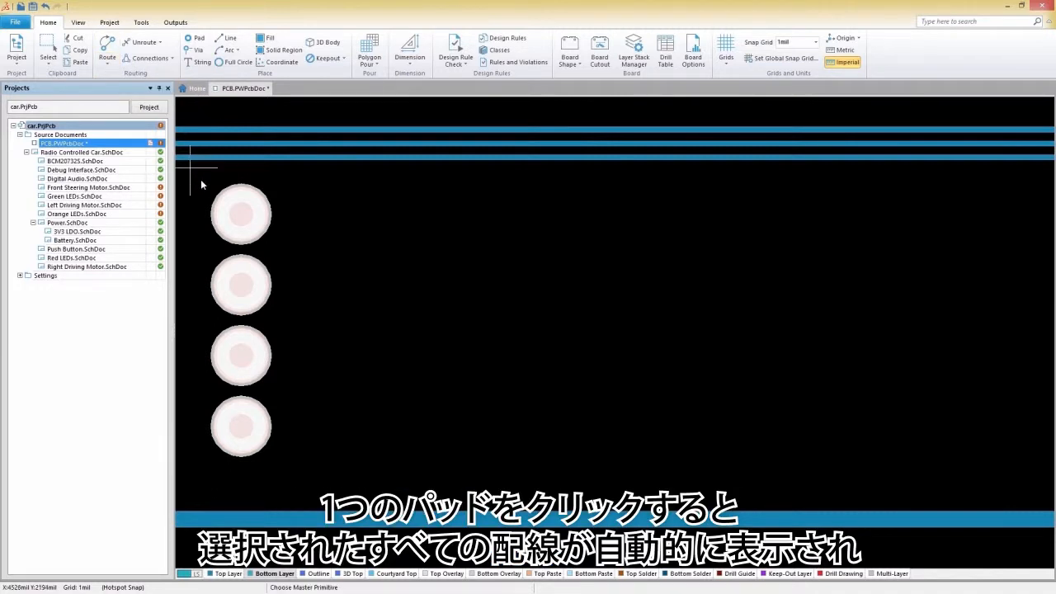
left_click(240, 215)
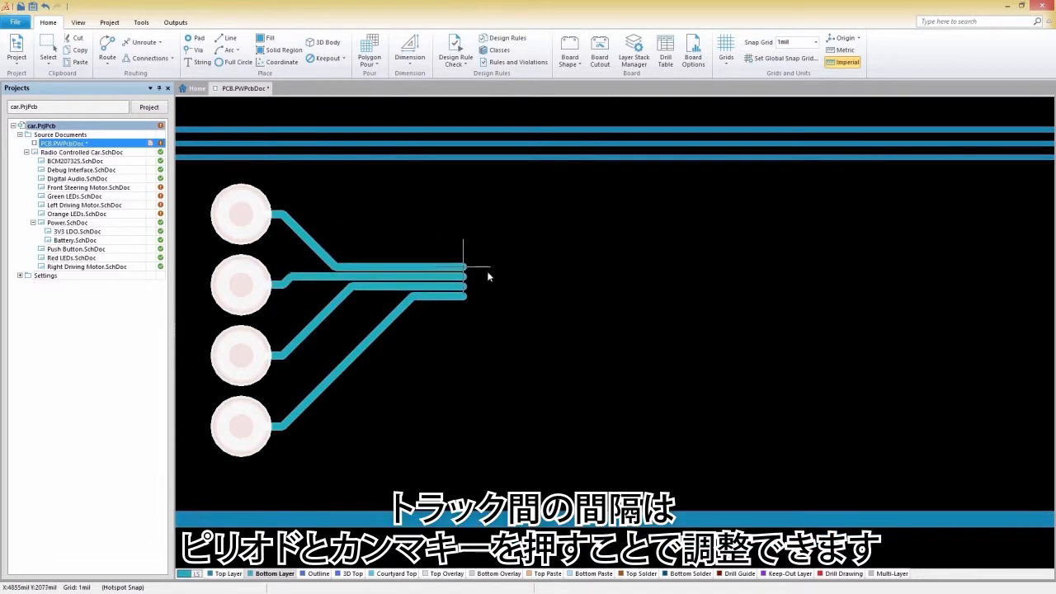
Step: Adjust the spacing between the four parallel traces by widening it and tightening it again
key("period")
key("period")
key("period")
key("period")
key("period")
key("period")
key("period")
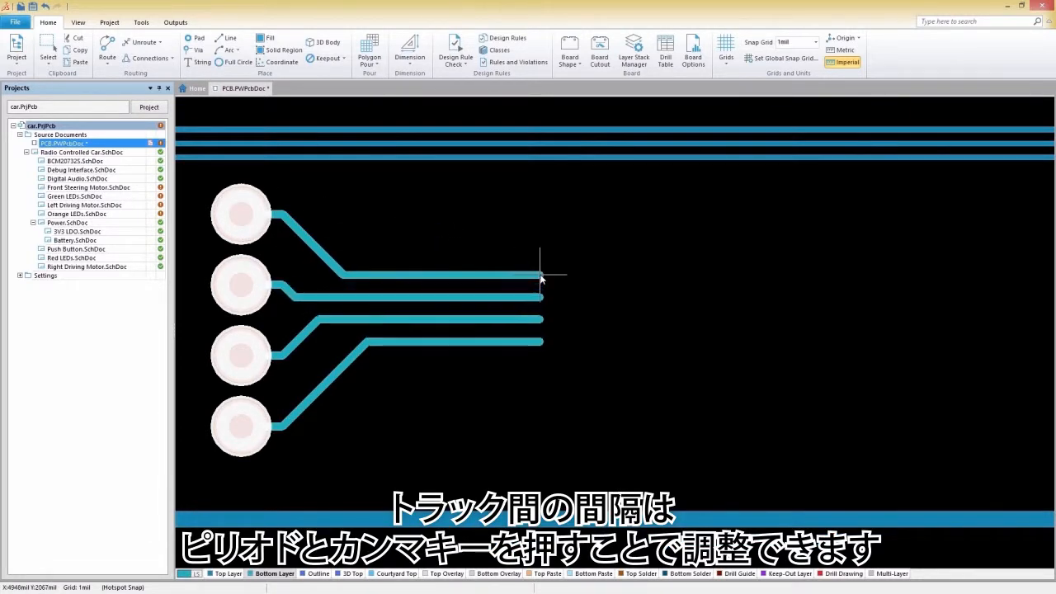
key("comma")
key("comma")
key("comma")
key("comma")
key("comma")
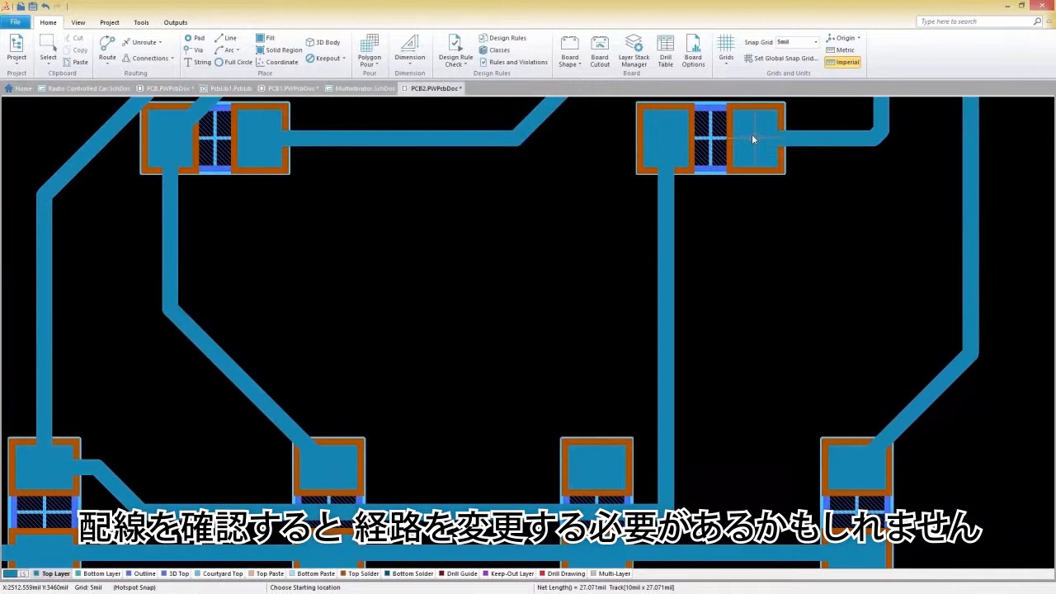
Step: Route a Top Layer track in Ignore Obstacles mode from the upper-right component's right pad across the vertical track to the unrouted pad below
left_click(752, 134)
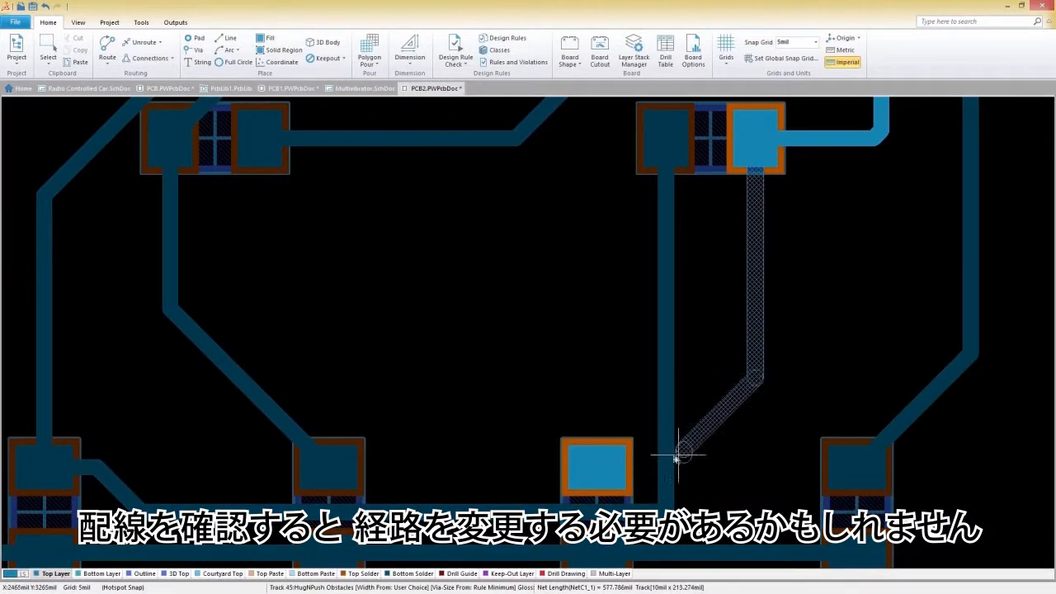
key("shift+r")
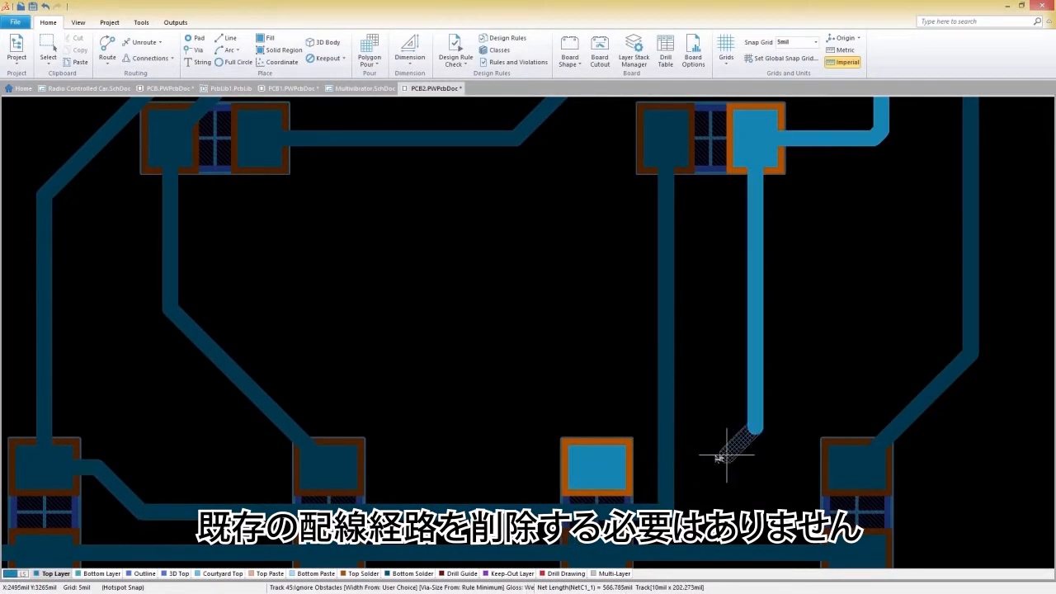
left_click(597, 467)
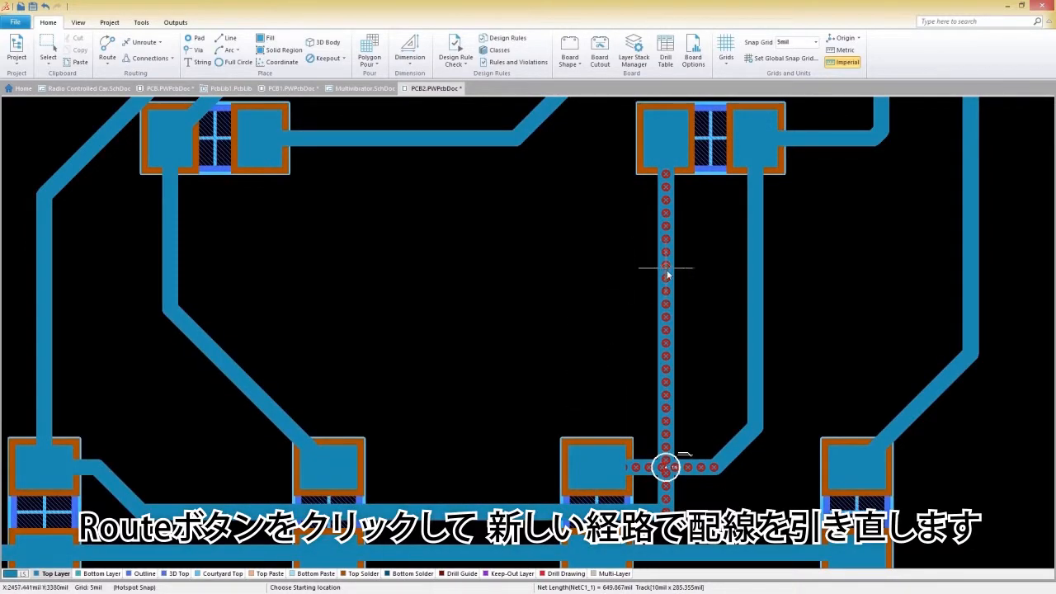
Step: Reroute the crossed vertical track from its middle diagonally down to the lower horizontal track, closing the loop, and end routing
left_click(667, 269)
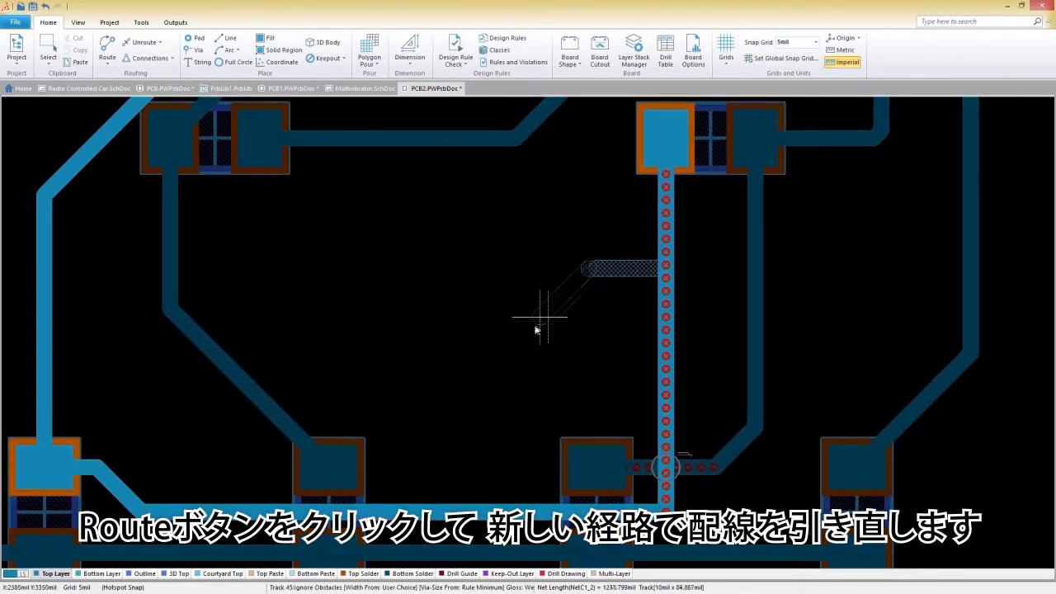
left_click(486, 364)
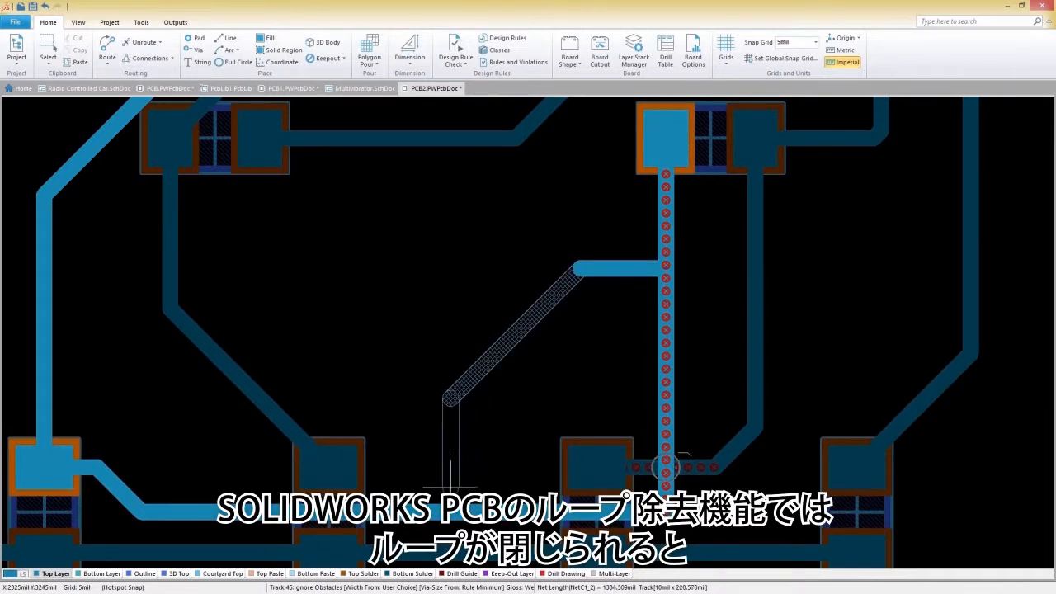
left_click(452, 511)
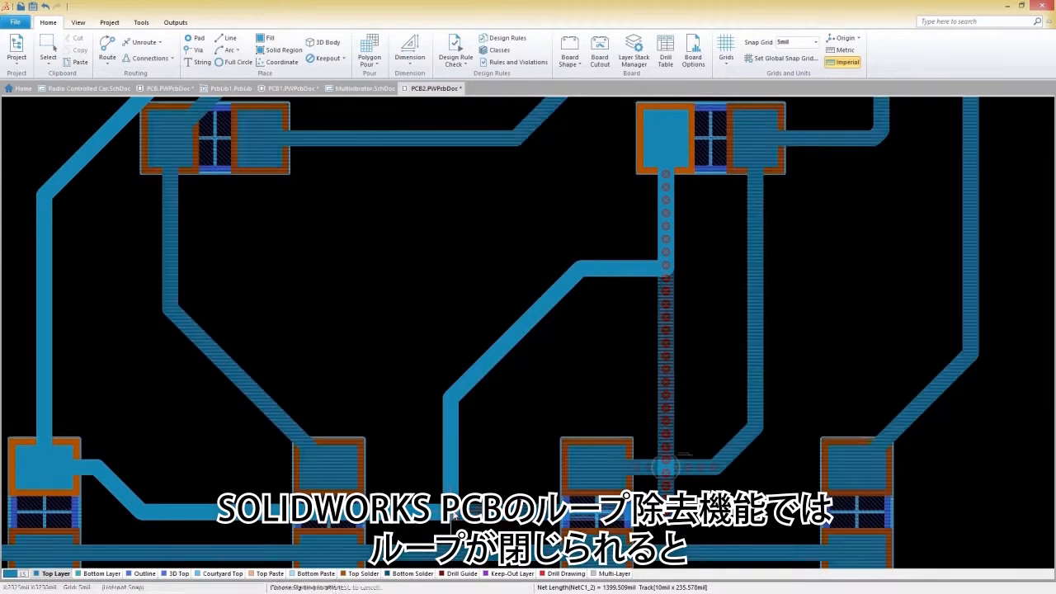
right_click(519, 414)
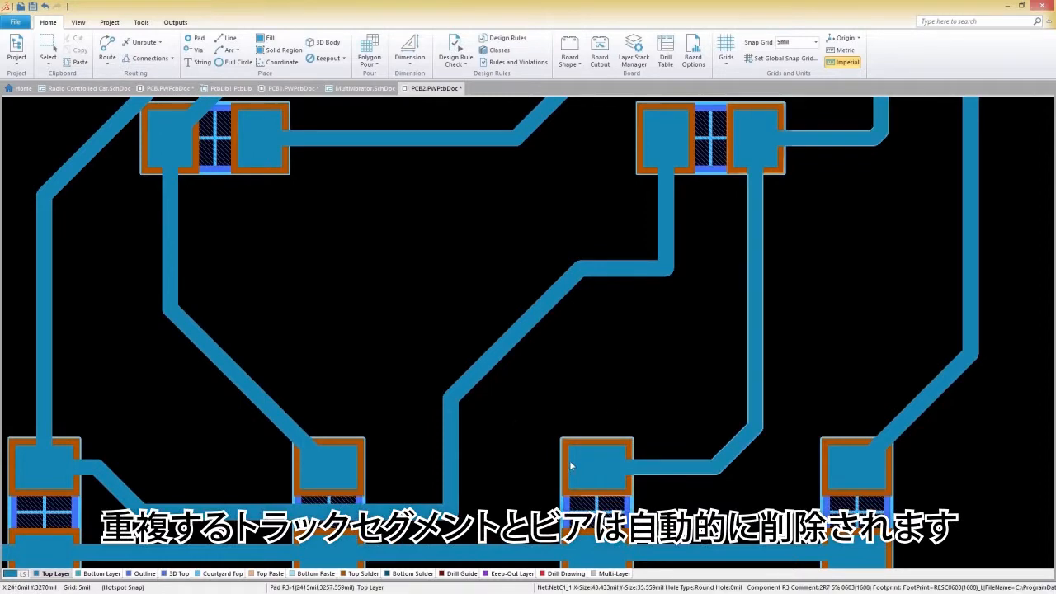
Step: Move the diagonal track segment at the upper right of the right-hand three-pad component outward, away from its pads
scroll(515, 545, "down", 1)
scroll(515, 546, "down", 4)
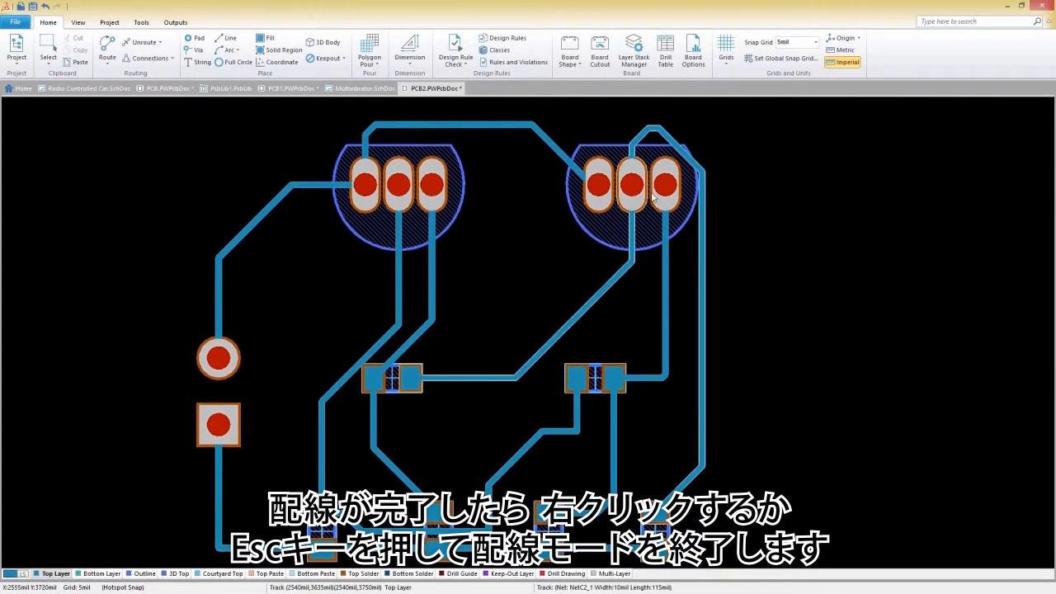
left_click_drag(682, 153, 701, 142)
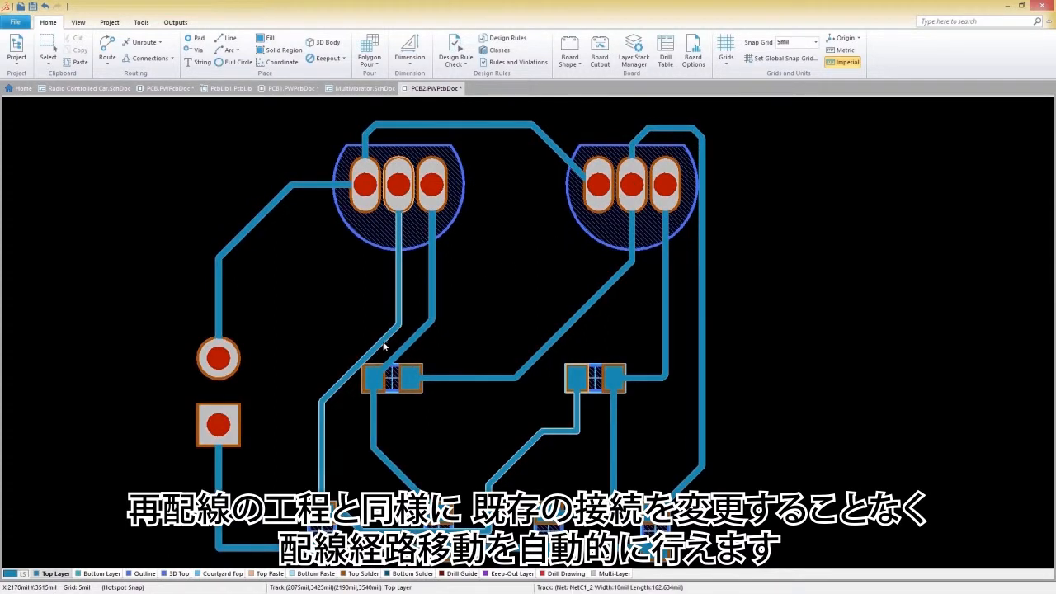
Step: Move the diagonal segments of the two tracks below the left three-pad component up near its pads, and reshape the rerouted track's lower bend
left_click_drag(383, 348, 354, 274)
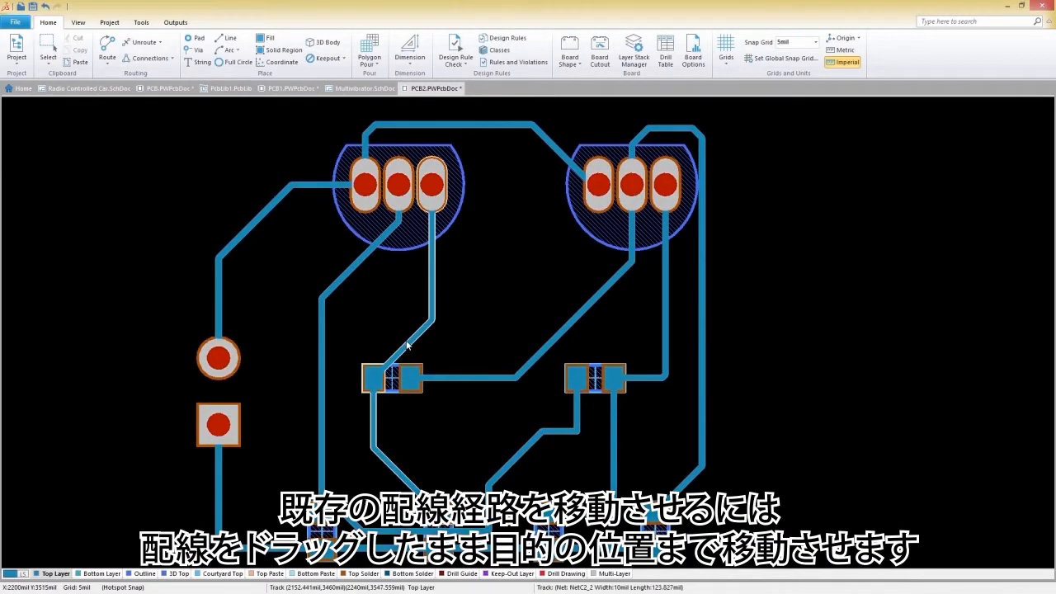
left_click_drag(408, 343, 367, 293)
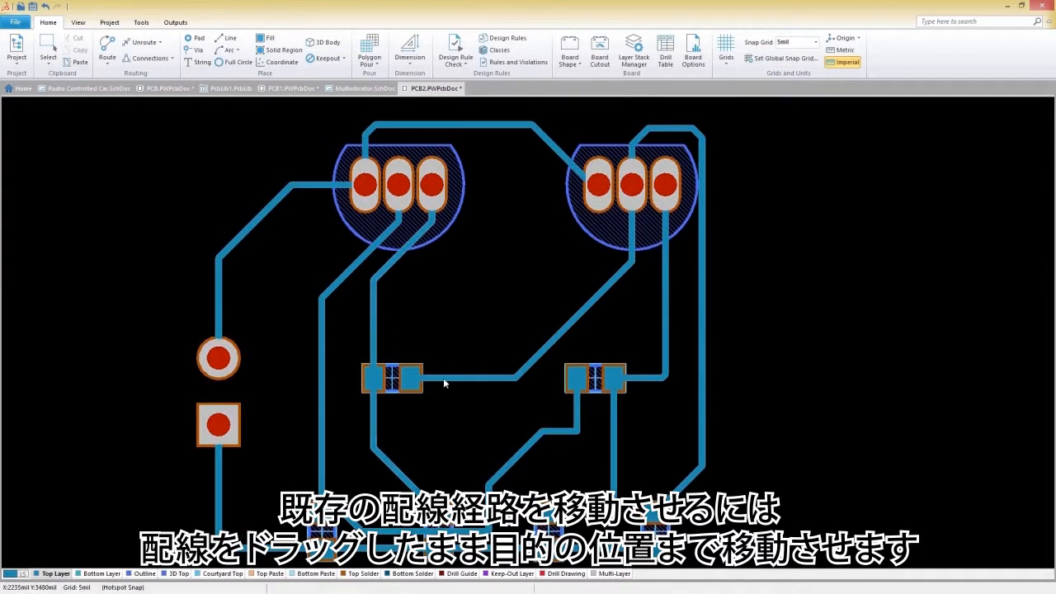
left_click_drag(520, 456, 540, 472)
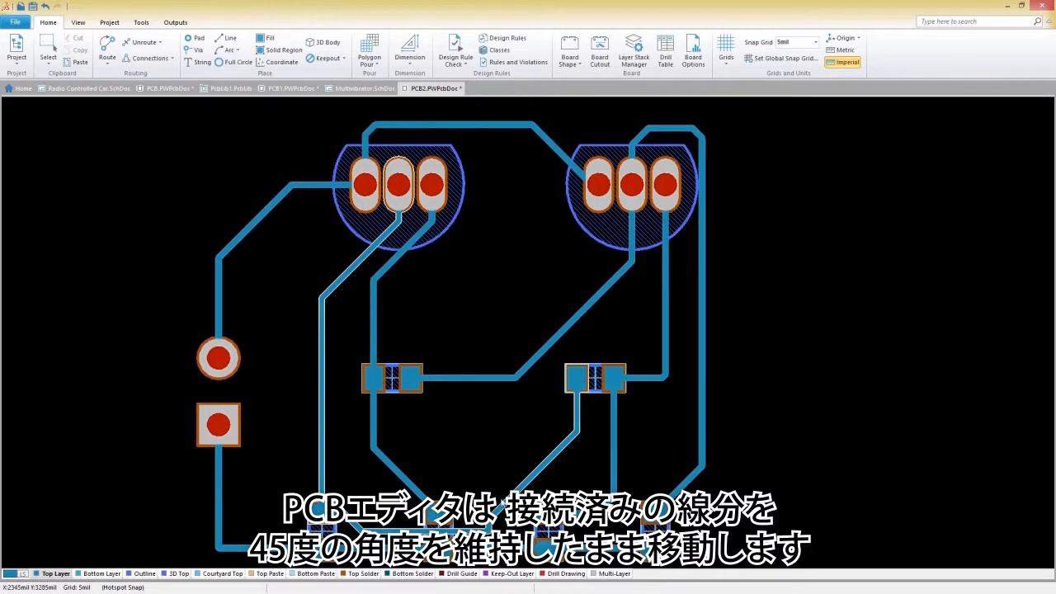
left_click_drag(499, 511, 493, 503)
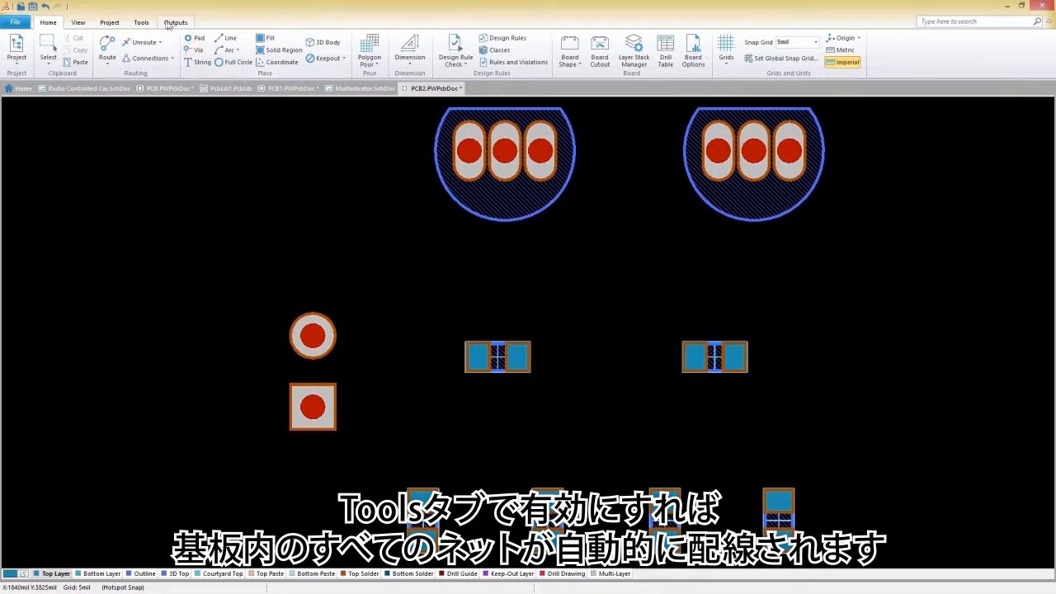
Step: Autoroute all nets on the unrouted board using the Default 2 Layer Board routing strategy
left_click(140, 23)
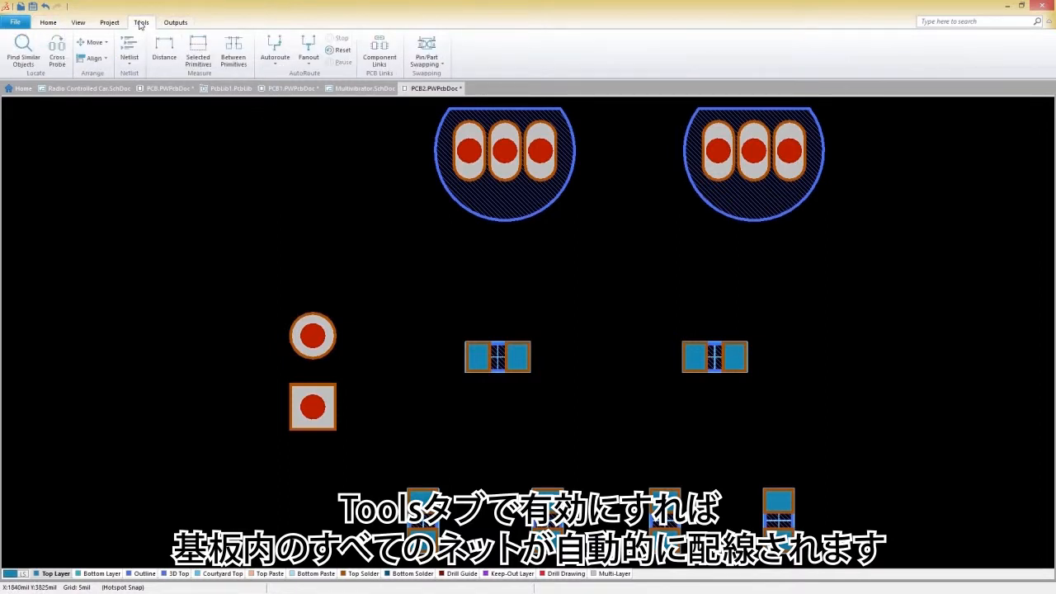
left_click(282, 71)
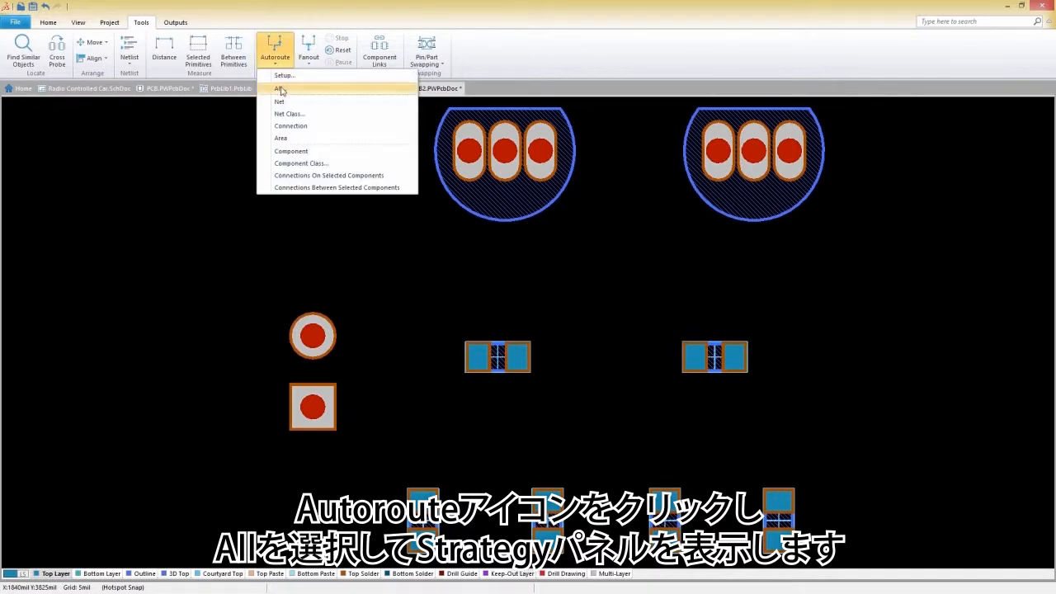
left_click(280, 88)
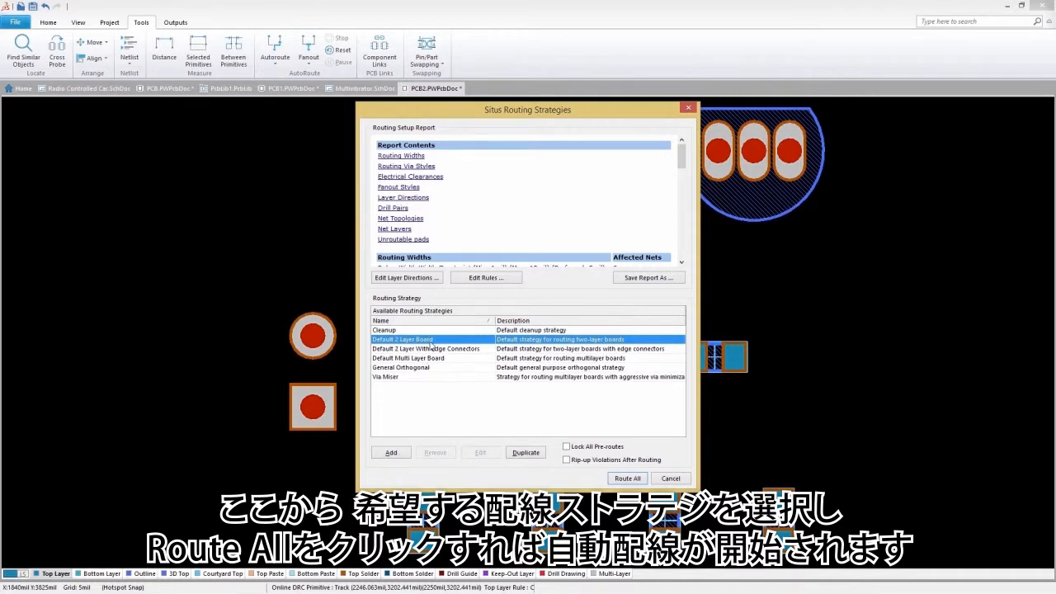
left_click(625, 480)
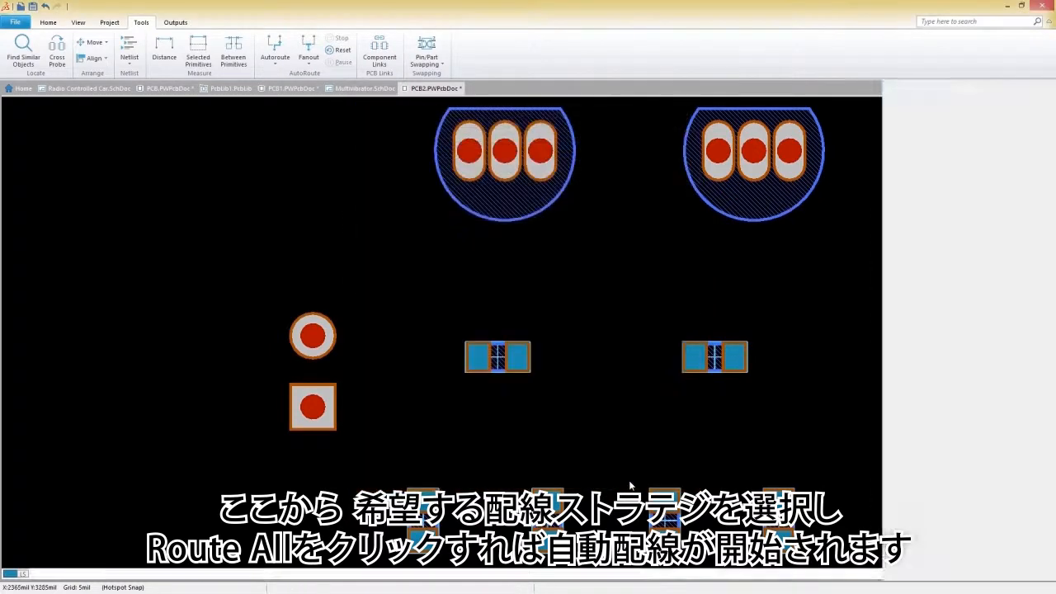